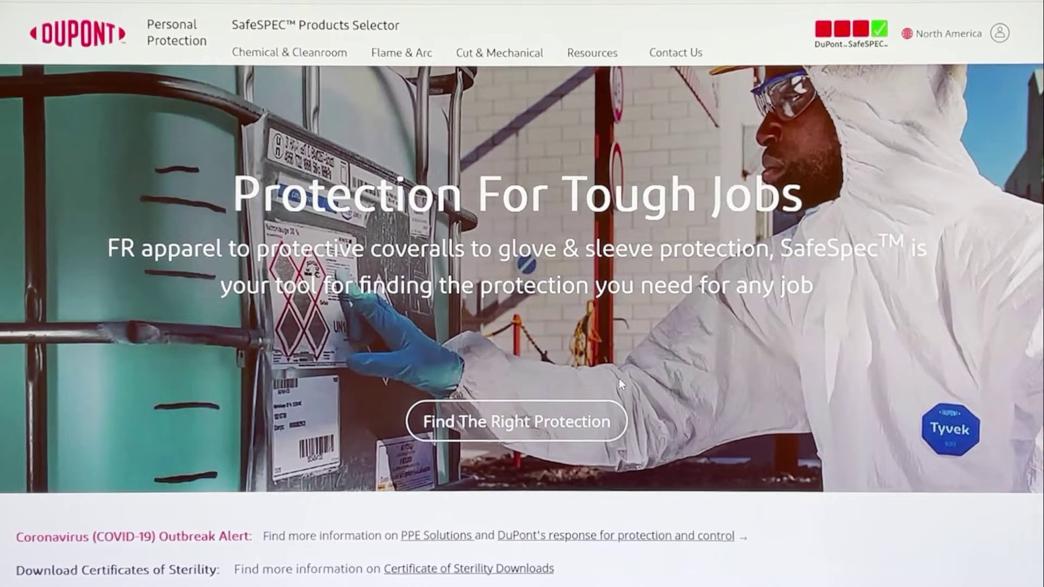
- Open the Chemical Protection & Cleanroom products, start a search by hazard and accept the Product Selector Agreement
mouse_move(307, 58)
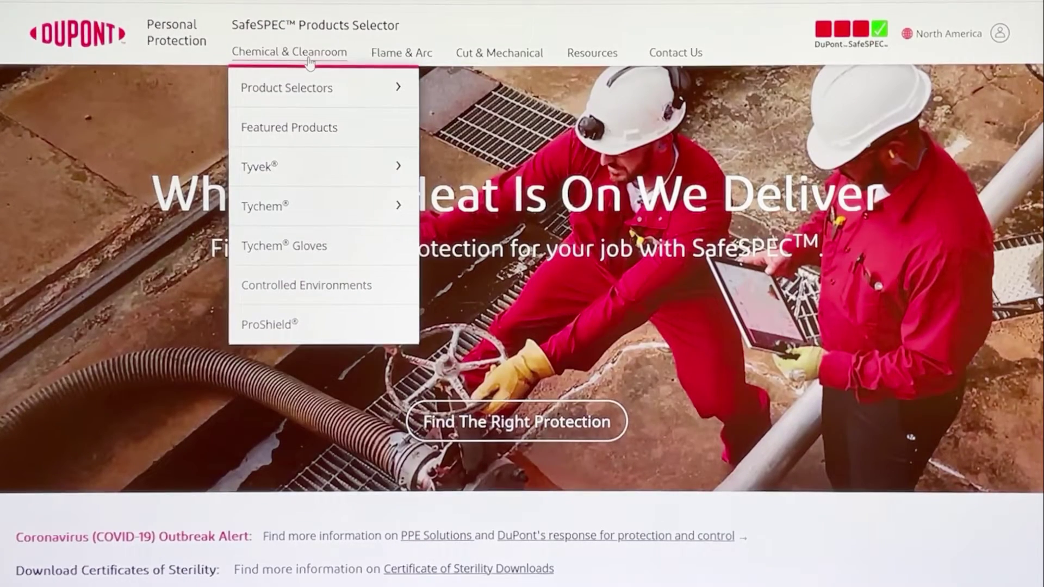
scroll(163, 199, "down", 2)
scroll(163, 199, "down", 10)
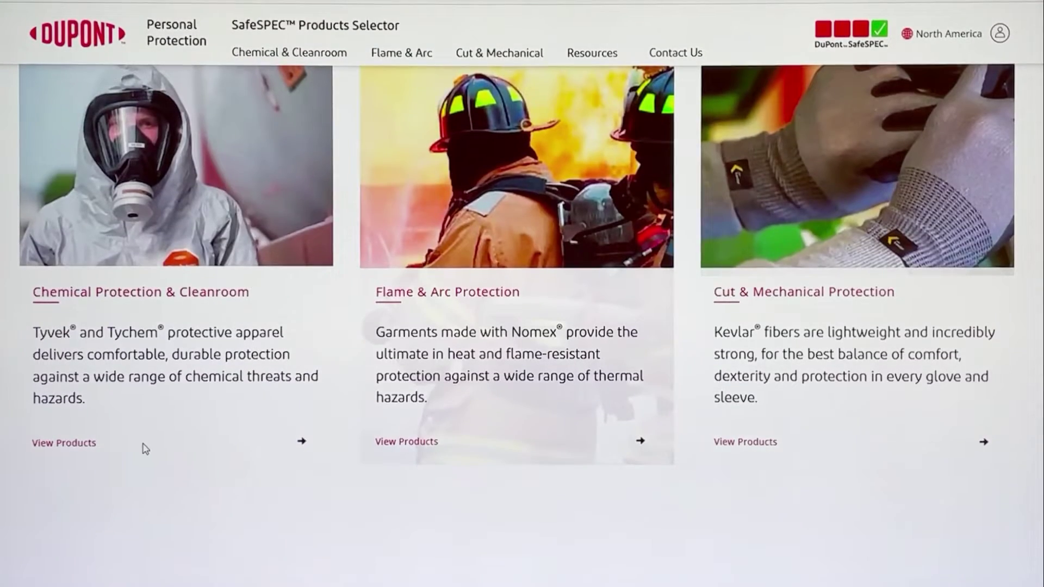
left_click(303, 443)
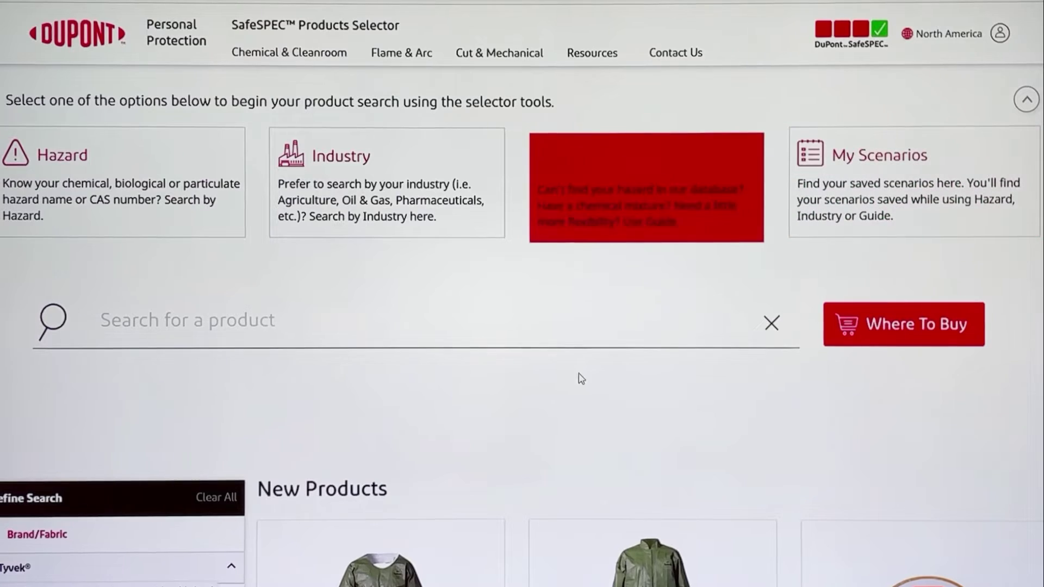
left_click(109, 190)
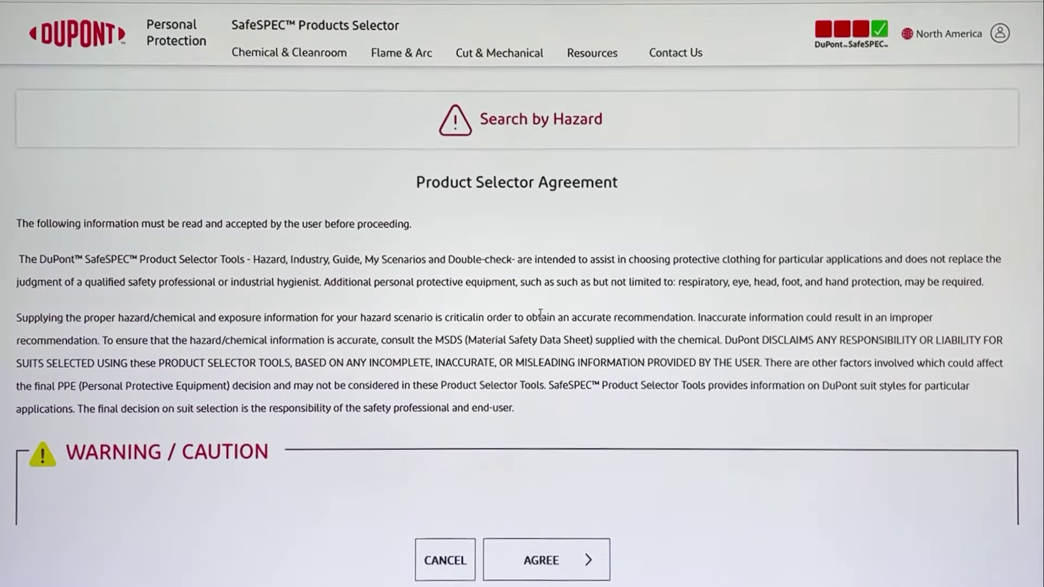
left_click(564, 561)
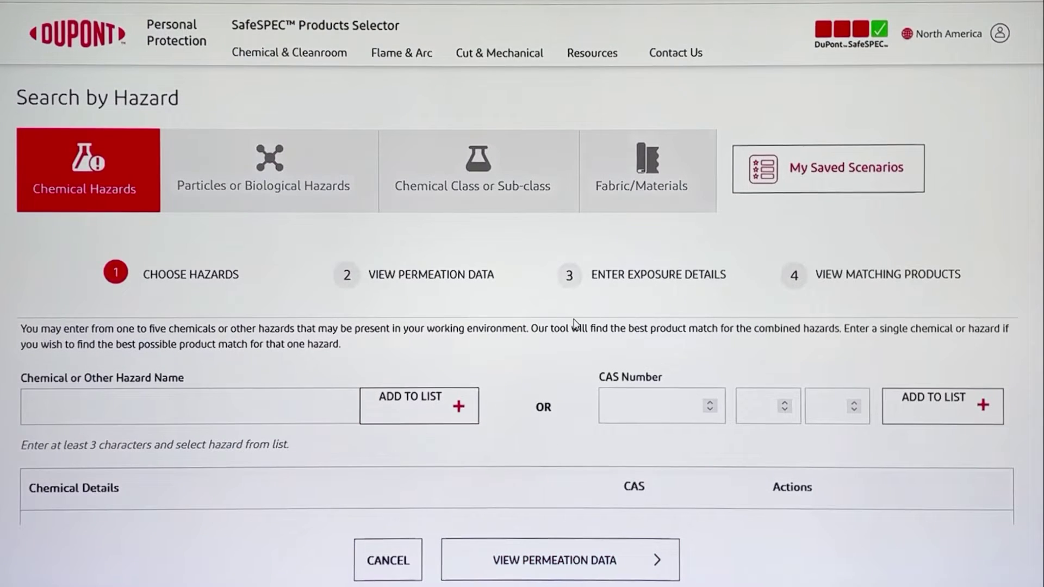
- Add Sulfuric acid (98% at 50 °C) to the list of chemical hazards
scroll(598, 332, "down", 3)
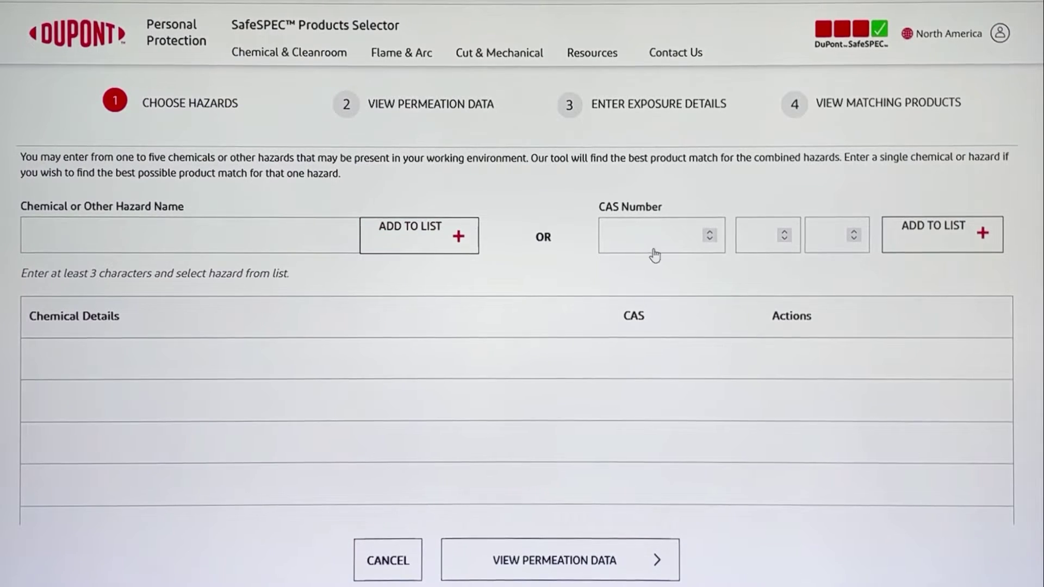
left_click(235, 235)
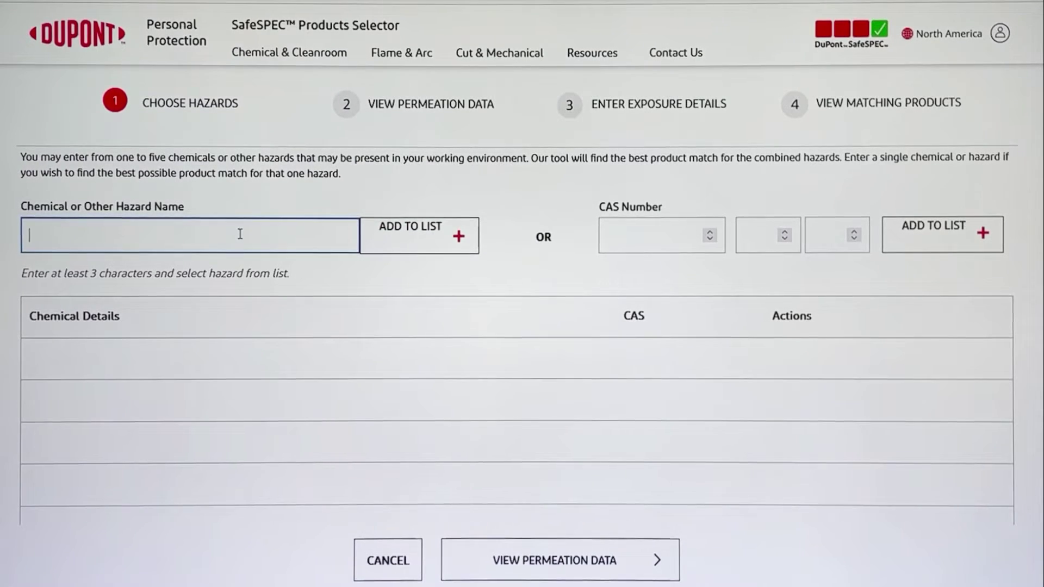
type("sulfuric")
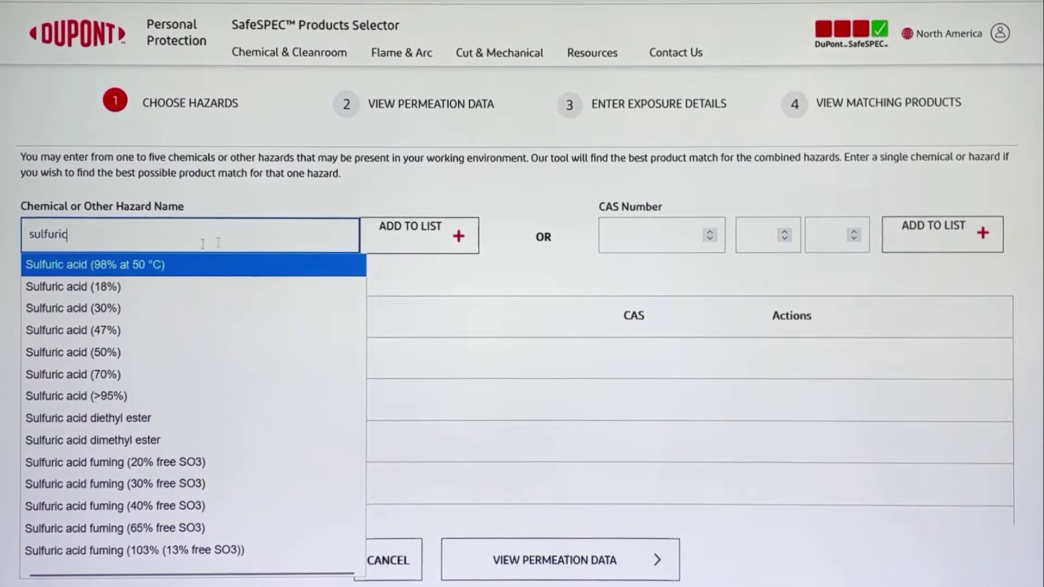
left_click(156, 266)
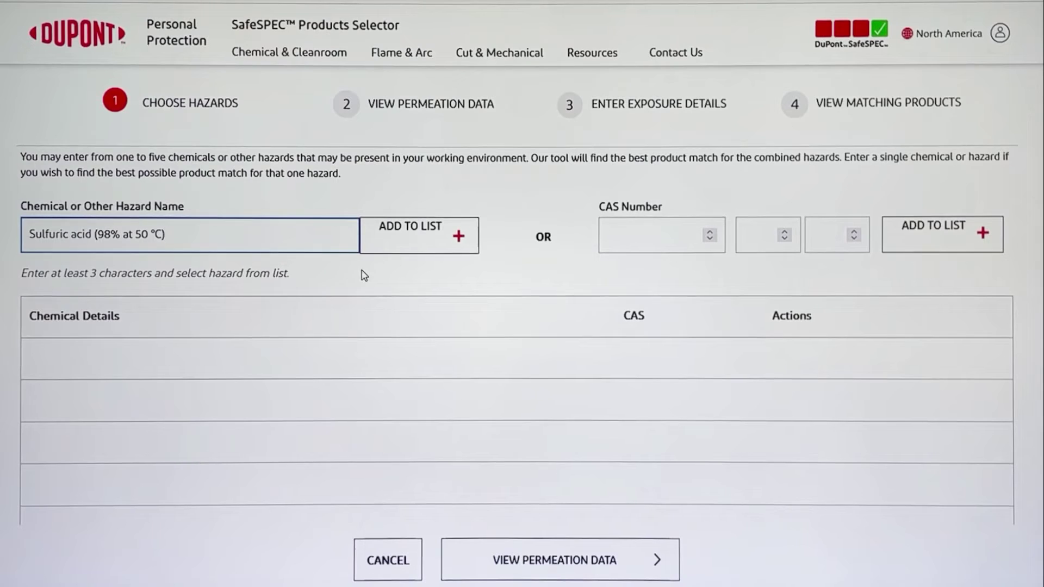
left_click(441, 251)
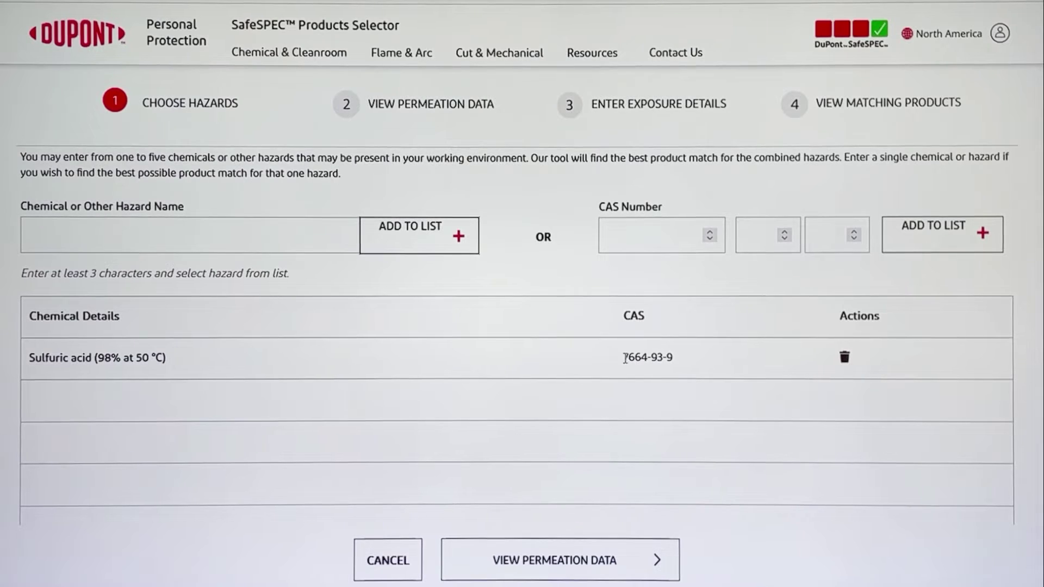
- Review the caution on listing hazards and view the permeation data for the listed chemical
scroll(745, 324, "down", 2)
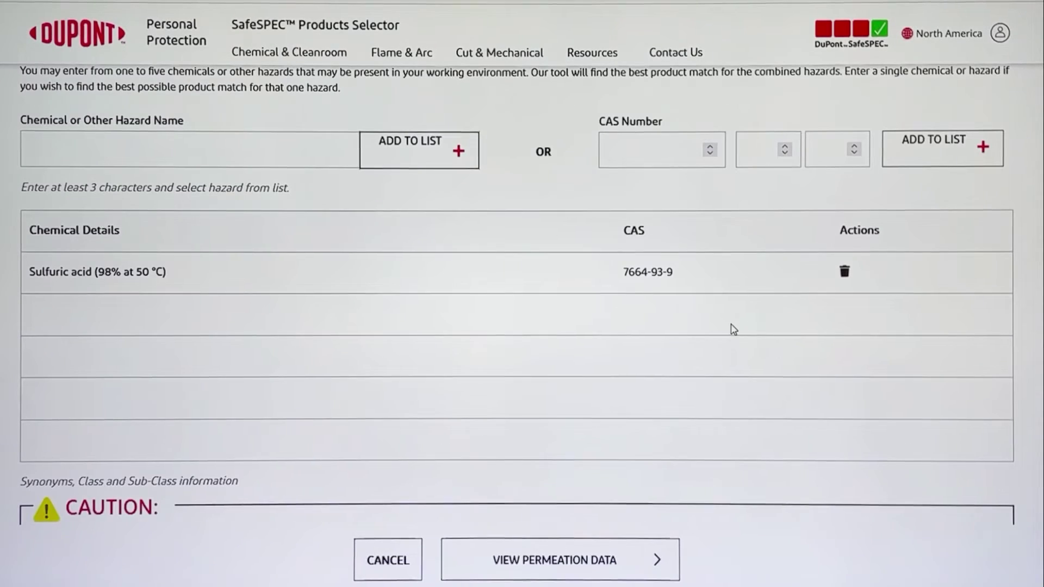
scroll(726, 340, "down", 5)
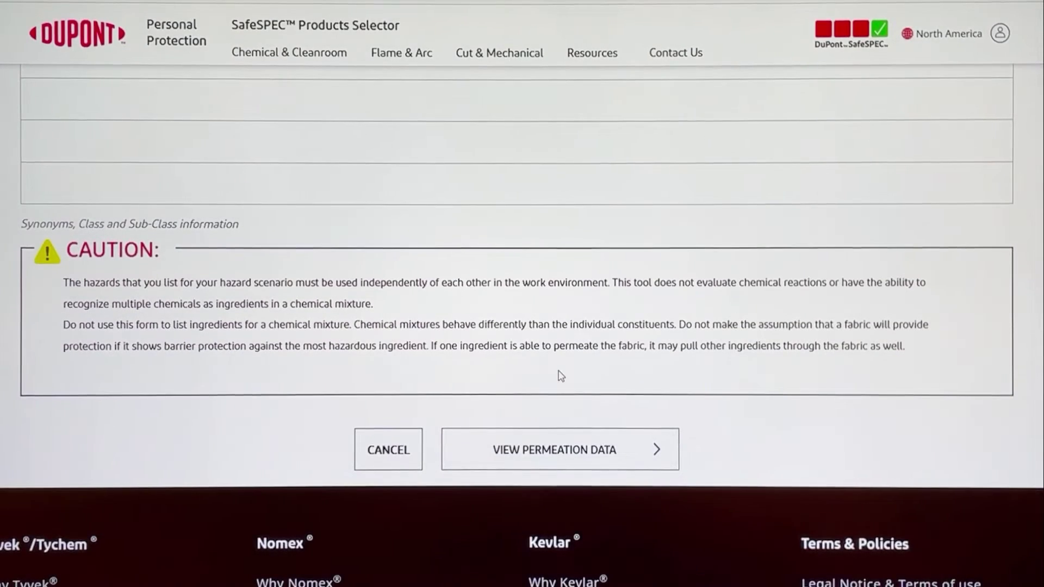
left_click(567, 456)
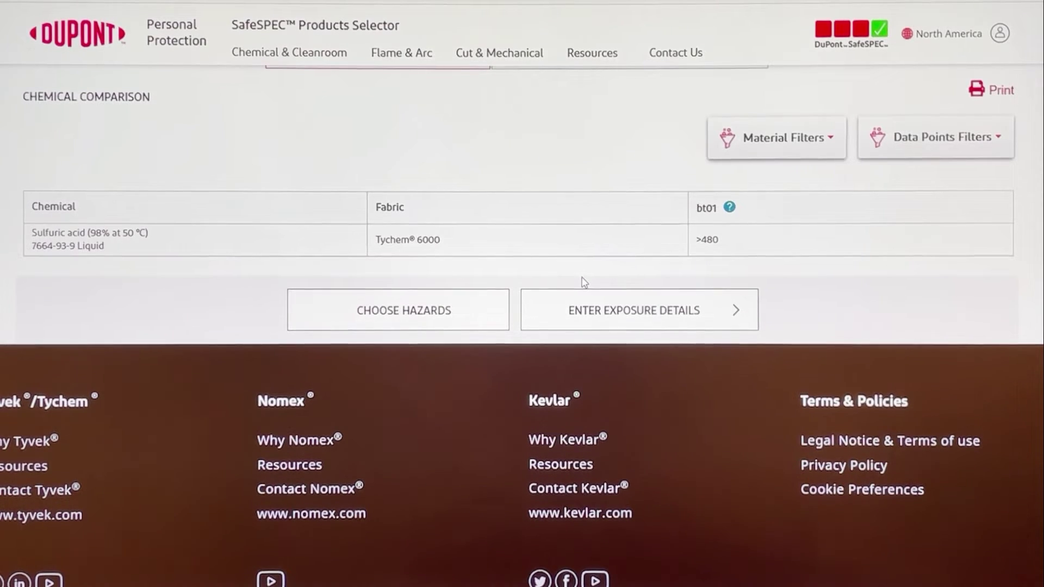
- Enter exposure details: no flame-resistant clothing required, Moderate material contact, and Spray or Splash liquid exposure intensity
left_click(586, 311)
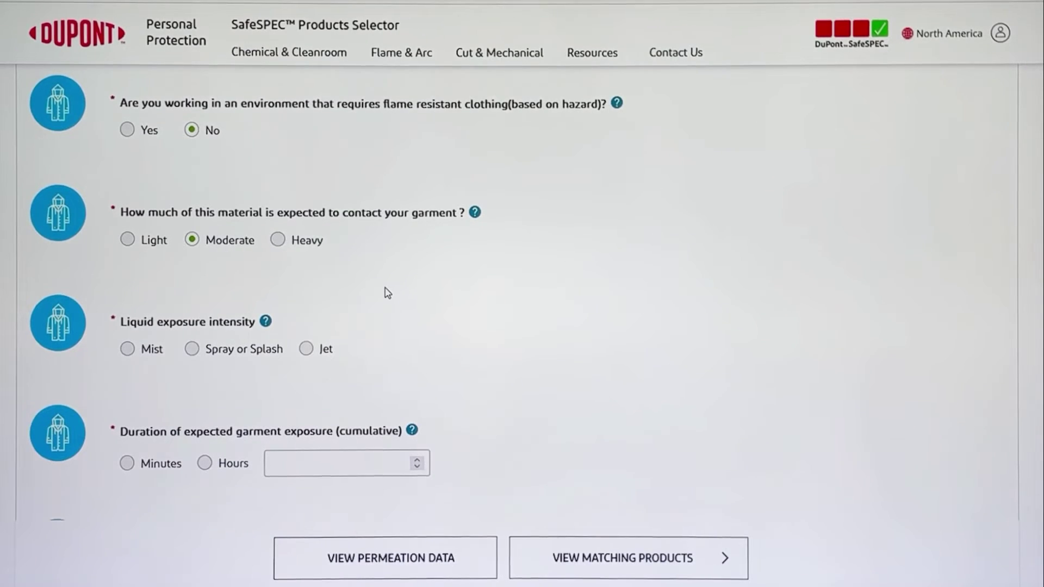
scroll(388, 293, "down", 2)
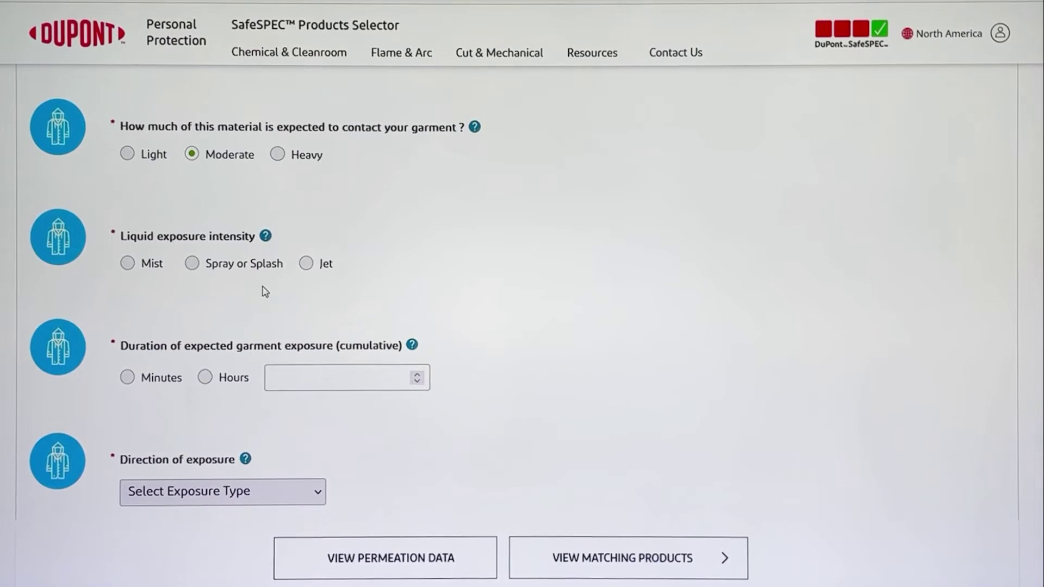
left_click(193, 264)
scroll(212, 272, "down", 2)
scroll(211, 272, "down", 1)
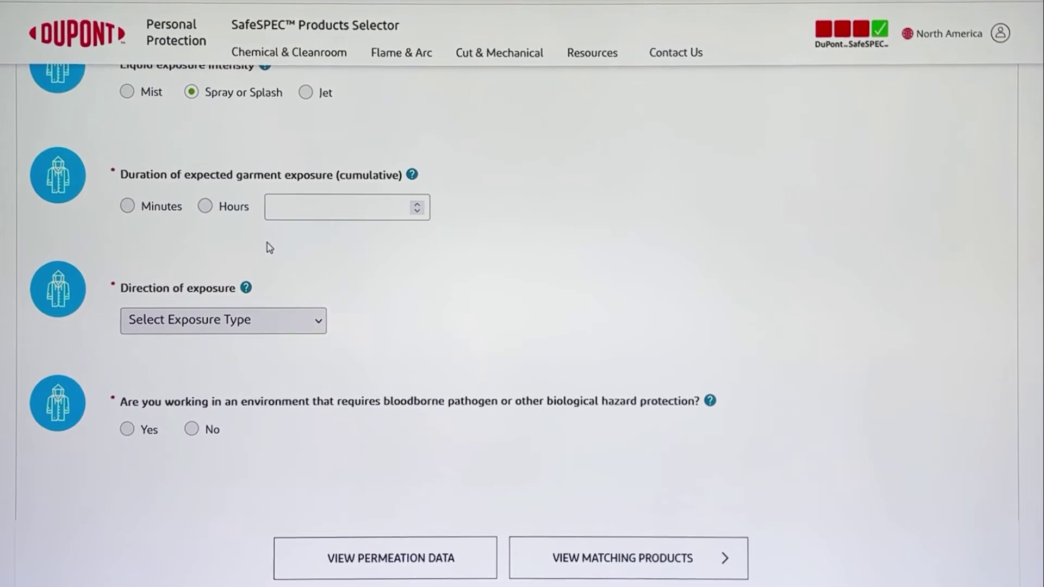
- Set the cumulative duration of expected garment exposure to 2 hours
left_click(209, 207)
left_click(324, 205)
type("2")
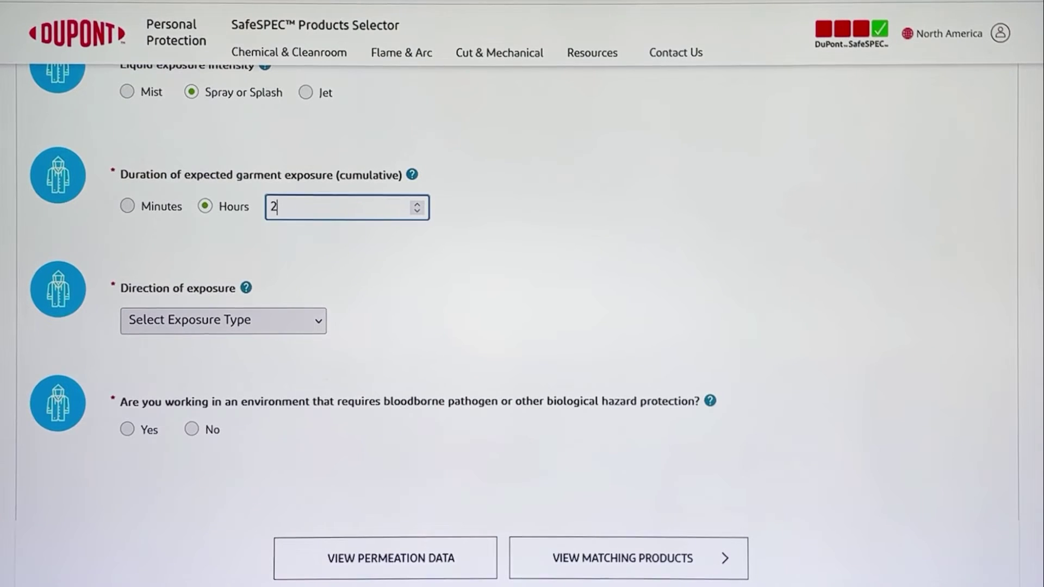
left_click(344, 277)
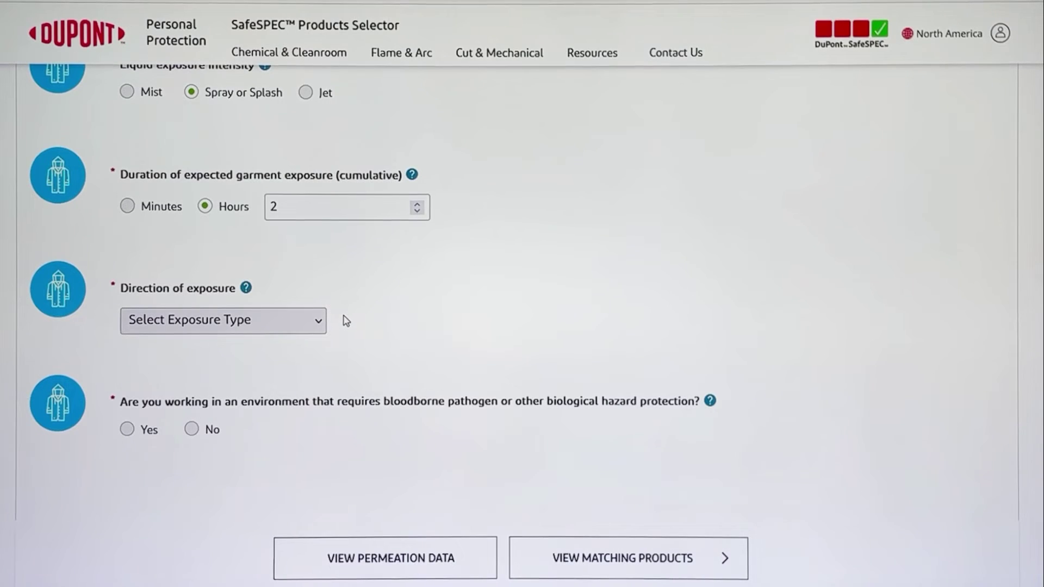
- Complete the exposure details with All Directions and no bloodborne or biological hazard protection, and view the matching products
left_click(319, 323)
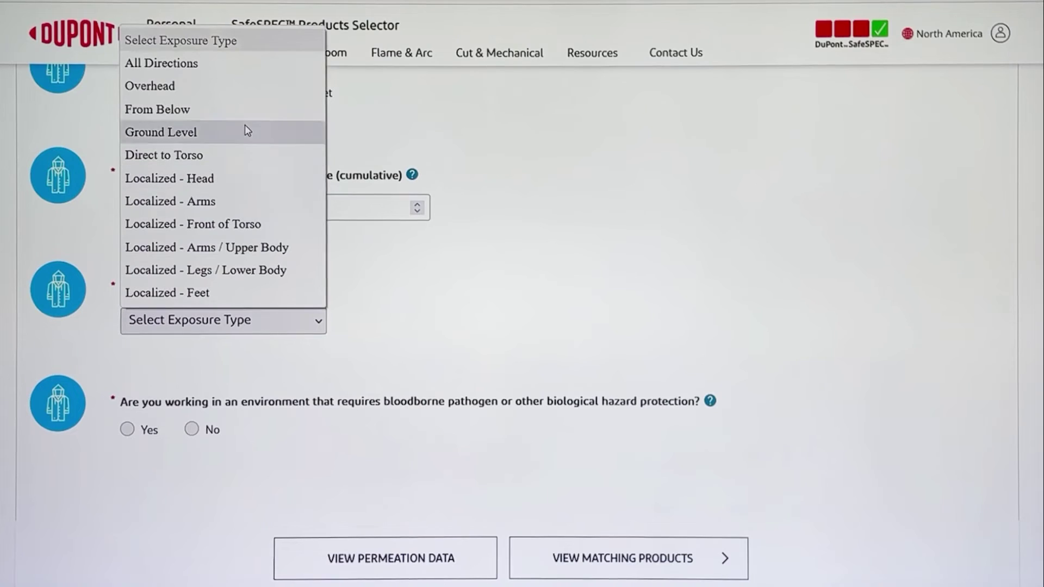
left_click(221, 66)
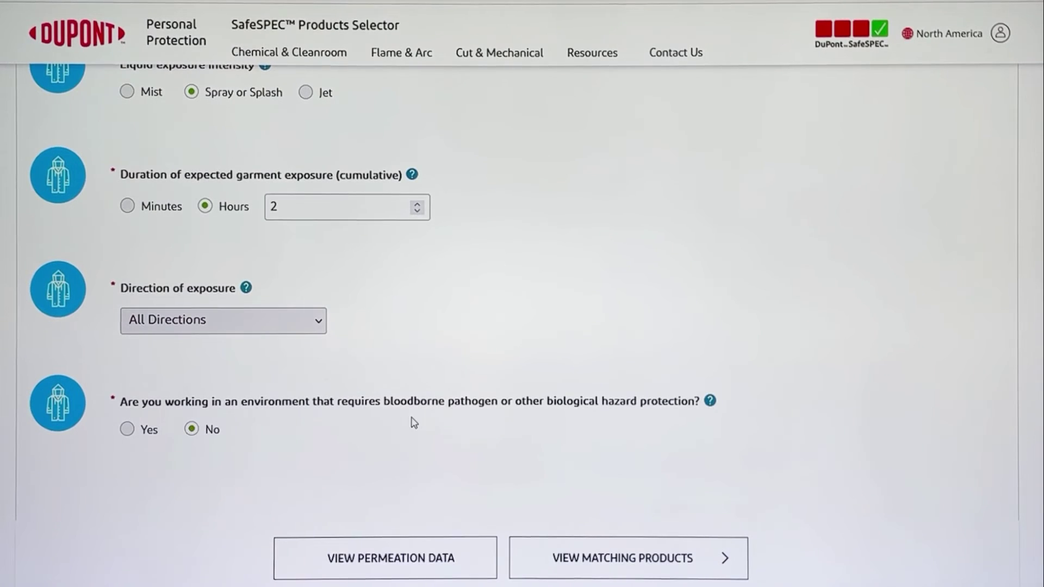
scroll(435, 423, "down", 3)
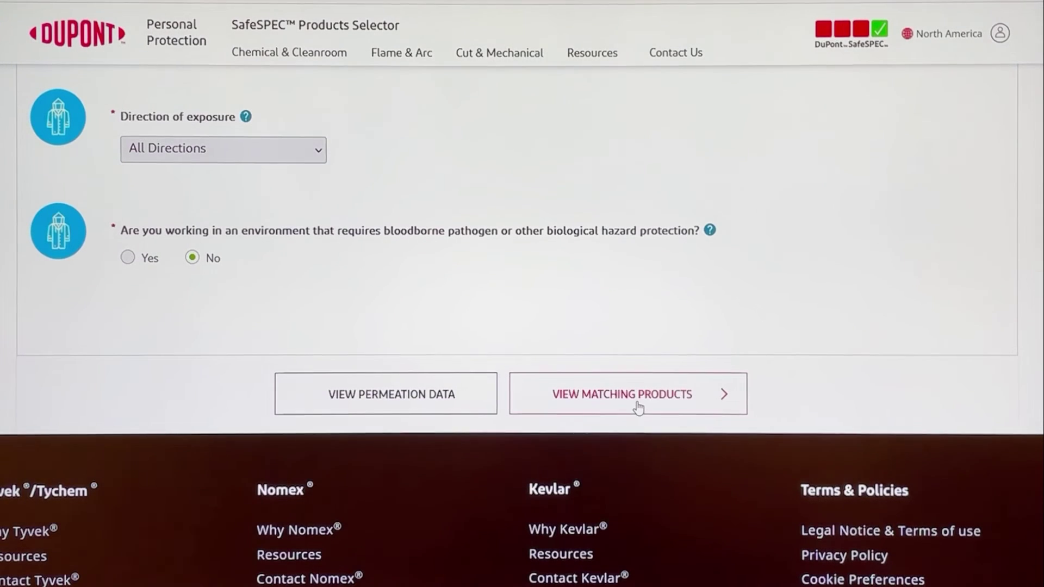
left_click(637, 408)
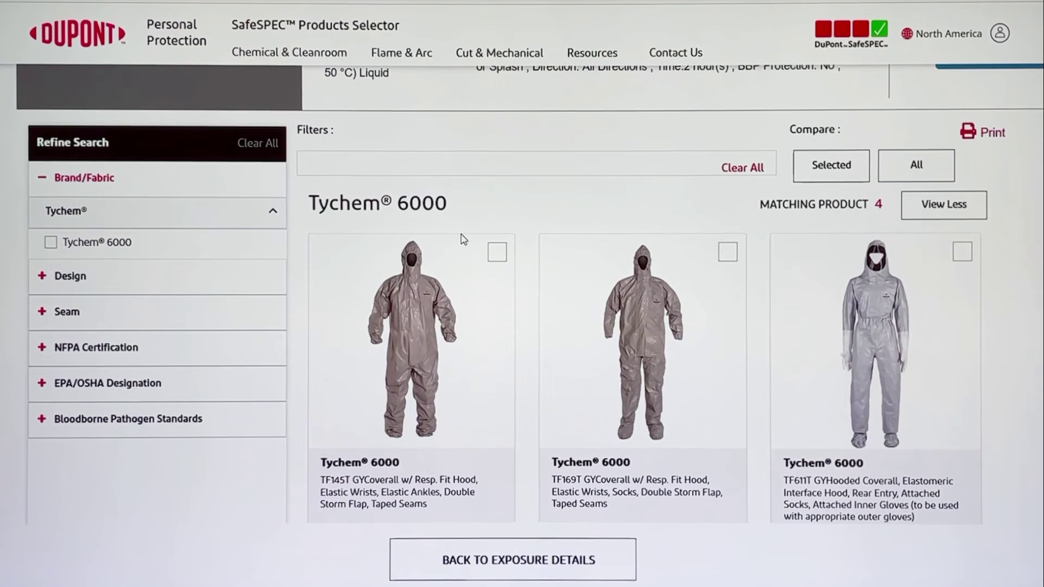
- Examine the matching garments and the hazard scenario summary above them
scroll(386, 250, "down", 3)
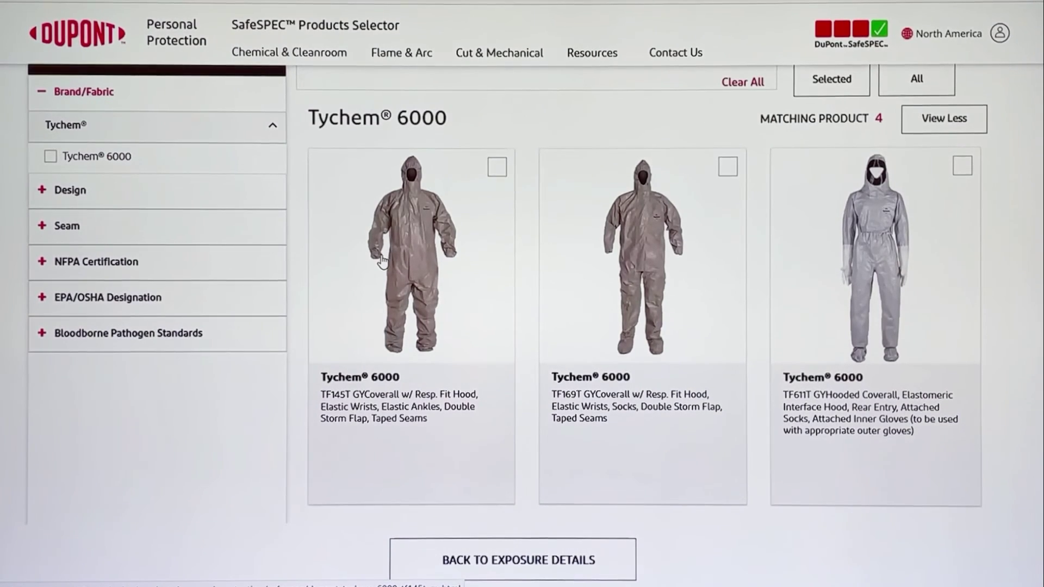
scroll(382, 261, "down", 5)
scroll(383, 260, "down", 5)
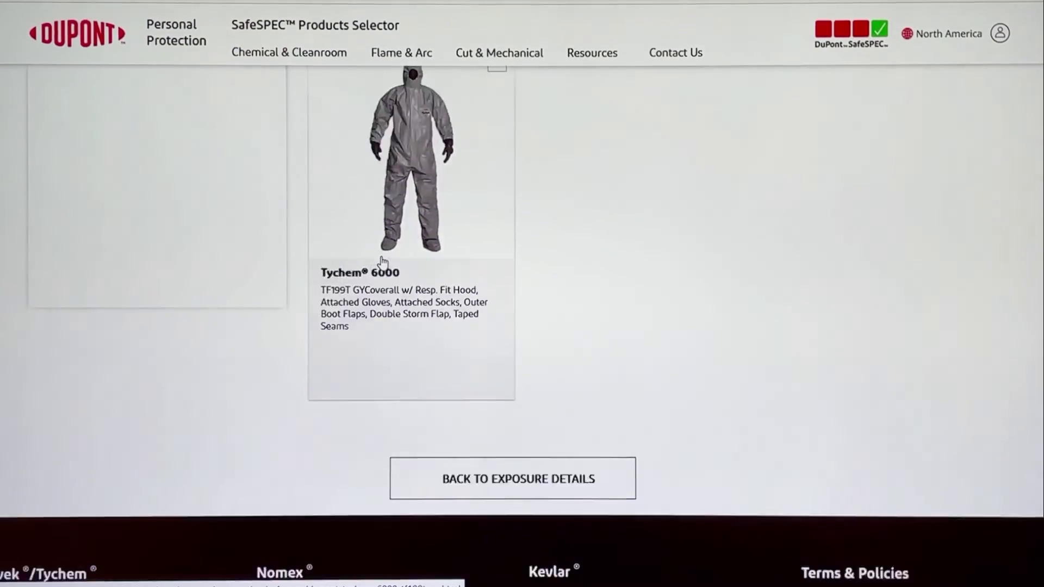
scroll(428, 306, "up", 8)
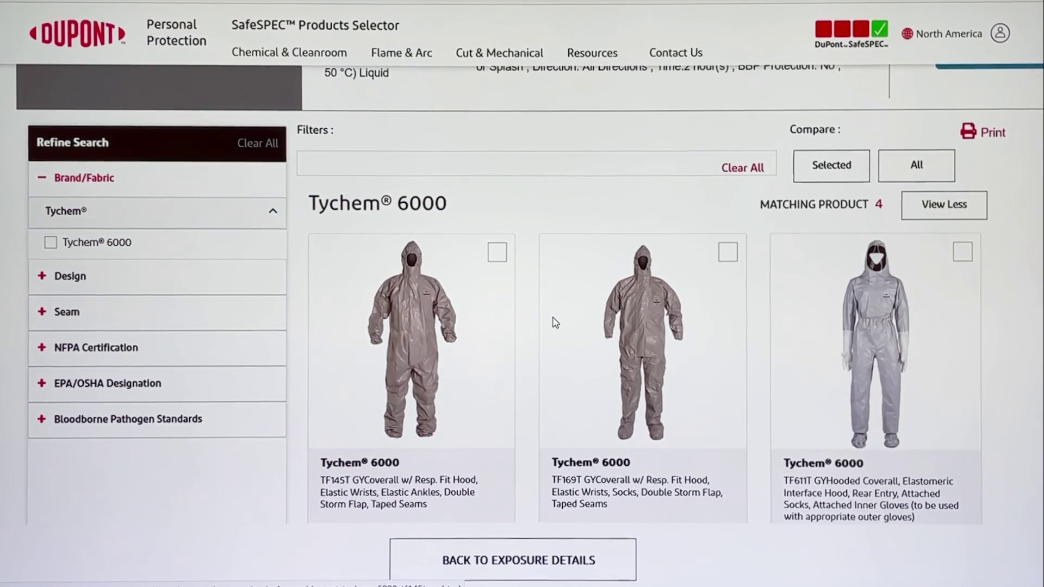
scroll(554, 322, "up", 3)
scroll(554, 323, "up", 3)
scroll(554, 322, "down", 5)
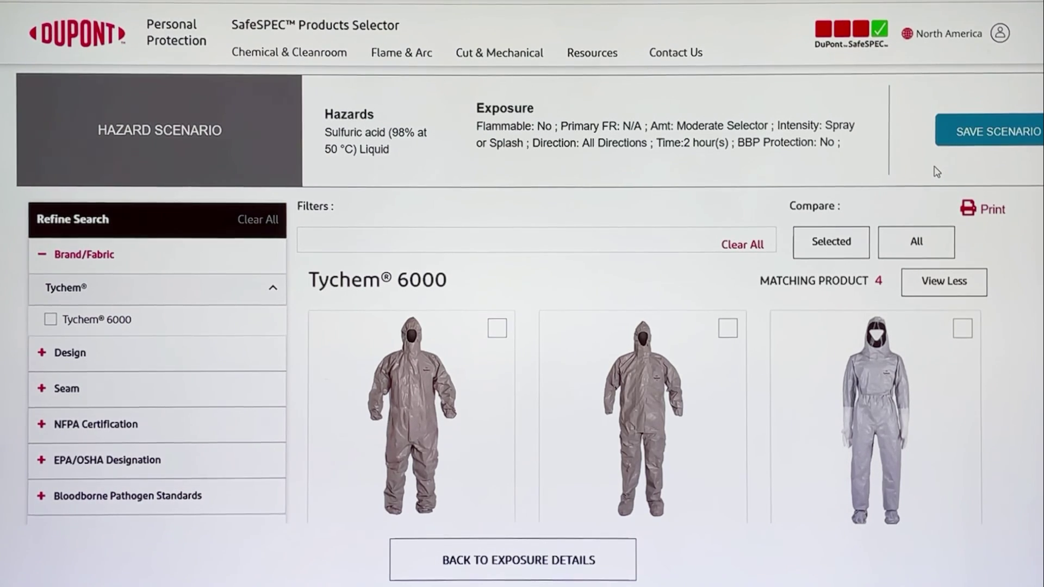
scroll(761, 196, "up", 5)
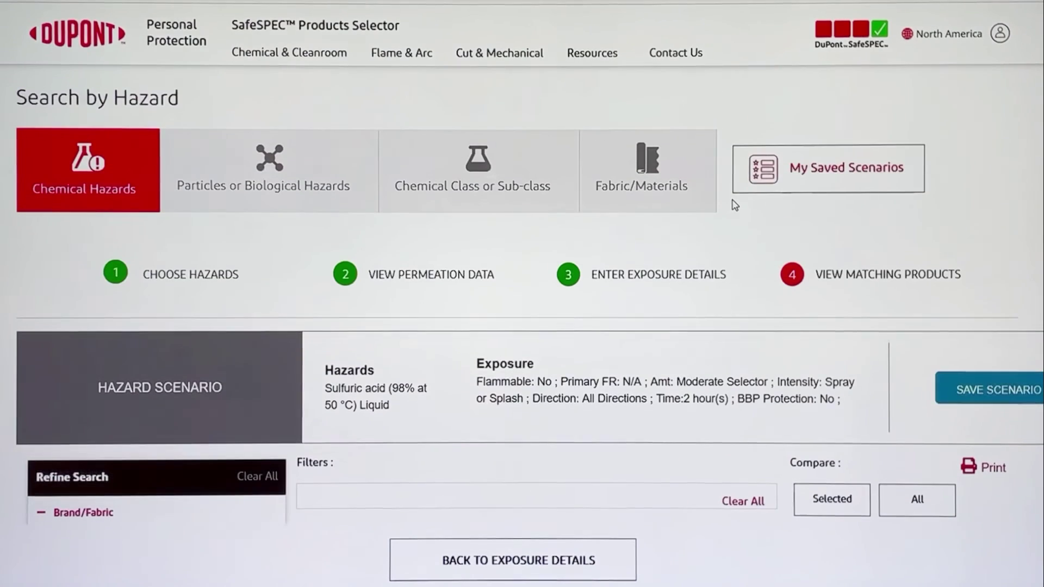